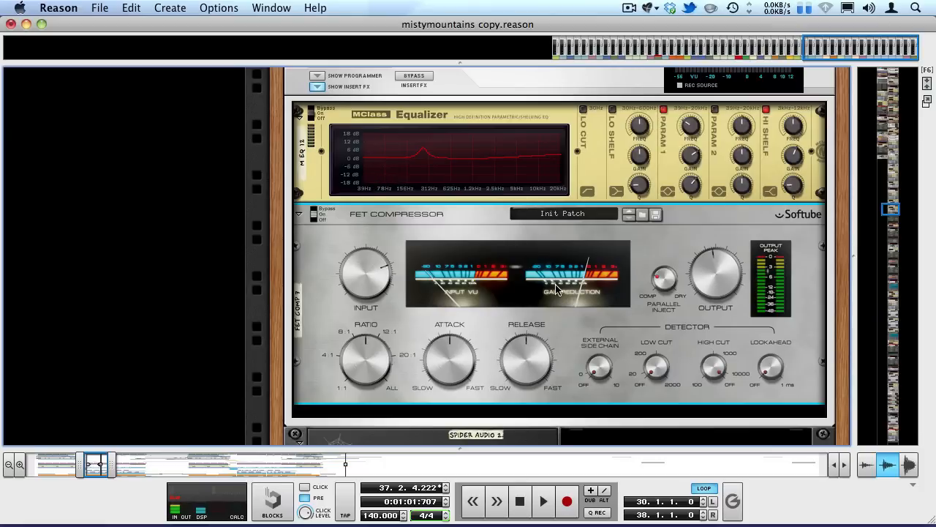
- Play the loop from its start with the FET Compressor bypassed, play it again with the compressor switched on, and restore the bypass
{"action": "key", "text": "shift+Return"}
{"action": "key", "text": "space"}
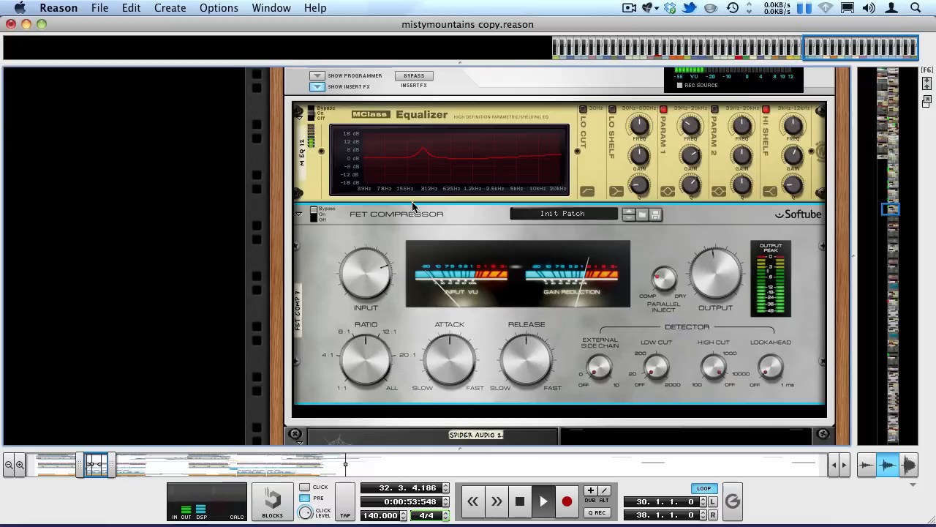
{"action": "key", "text": "space"}
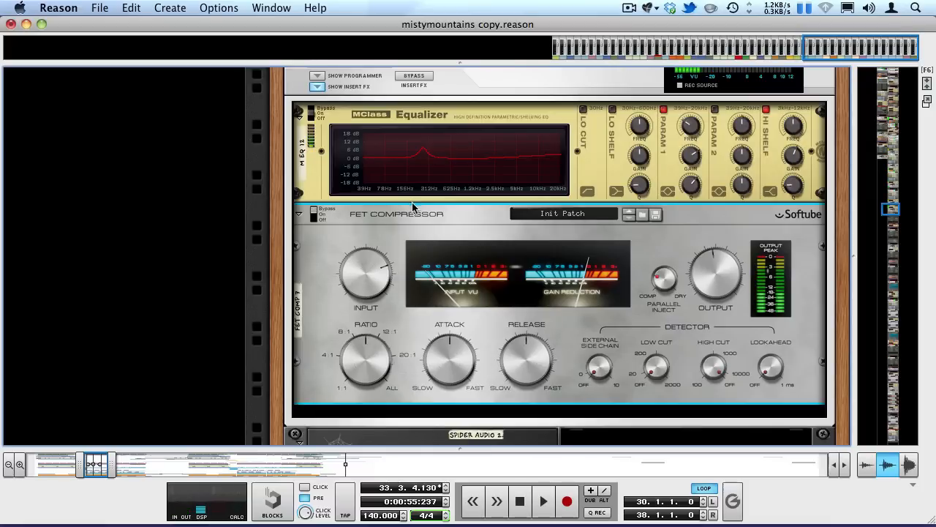
{"action": "left_click", "coordinate": [316, 217]}
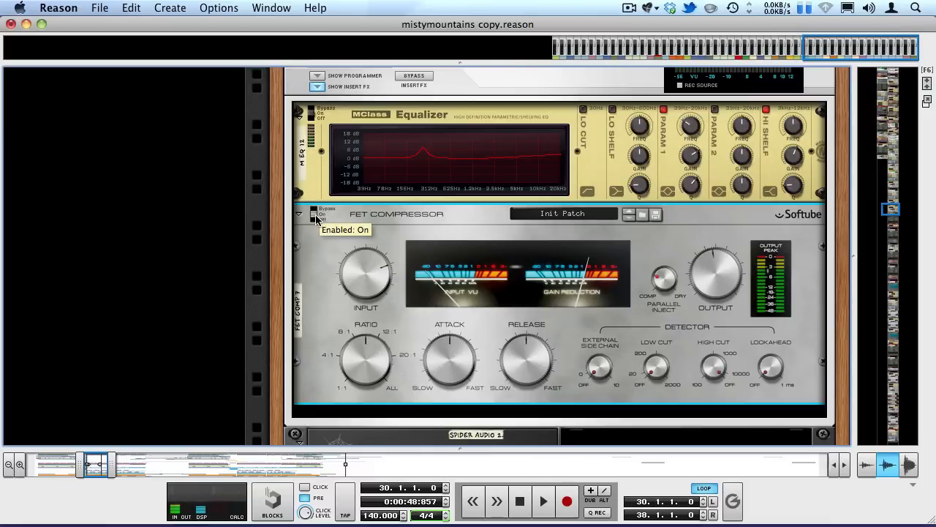
{"action": "key", "text": "space"}
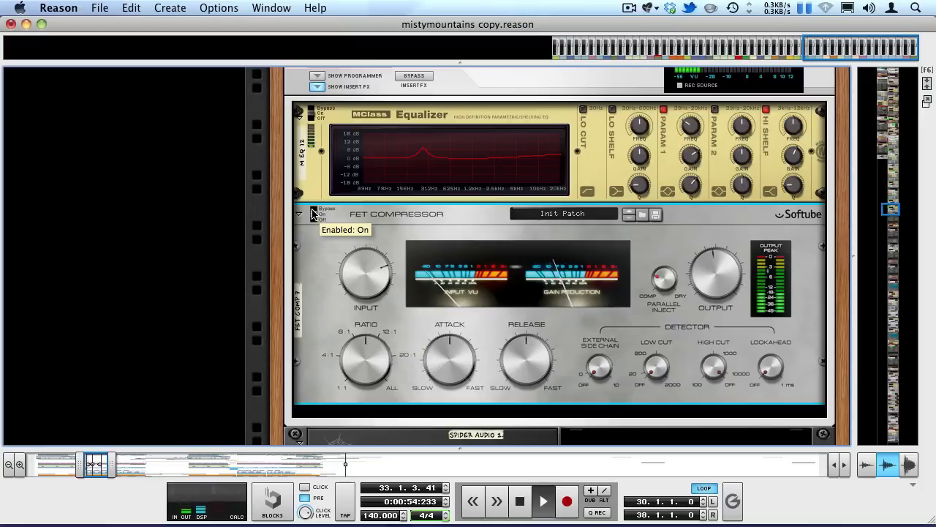
{"action": "key", "text": "space"}
{"action": "left_click", "coordinate": [316, 208]}
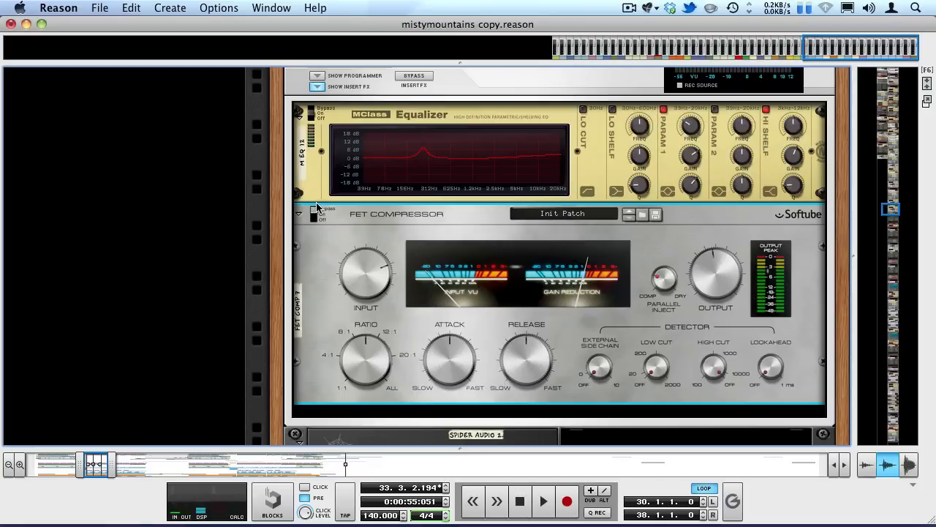
{"action": "scroll", "coordinate": [498, 223], "scroll_direction": "up", "scroll_amount": 3}
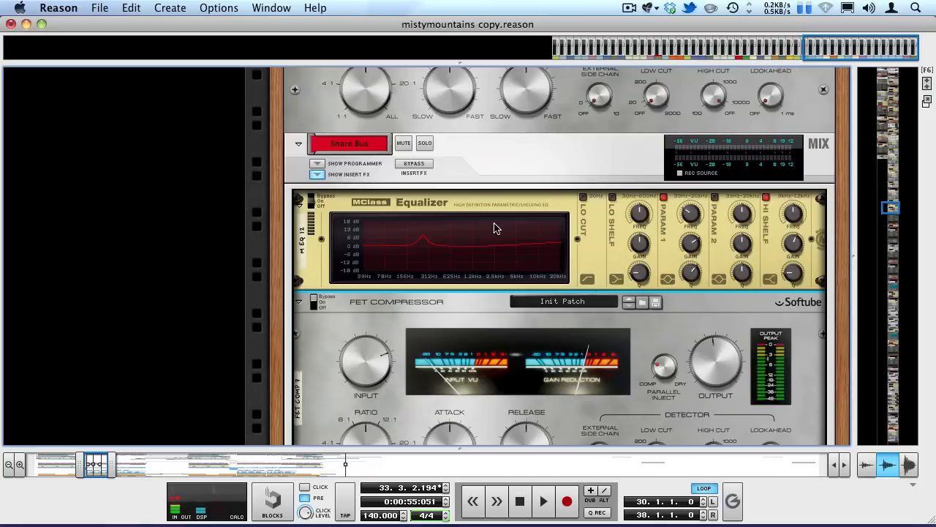
{"action": "scroll", "coordinate": [505, 231], "scroll_direction": "down", "scroll_amount": 3}
{"action": "scroll", "coordinate": [477, 219], "scroll_direction": "up", "scroll_amount": 3}
{"action": "scroll", "coordinate": [483, 276], "scroll_direction": "down", "scroll_amount": 3}
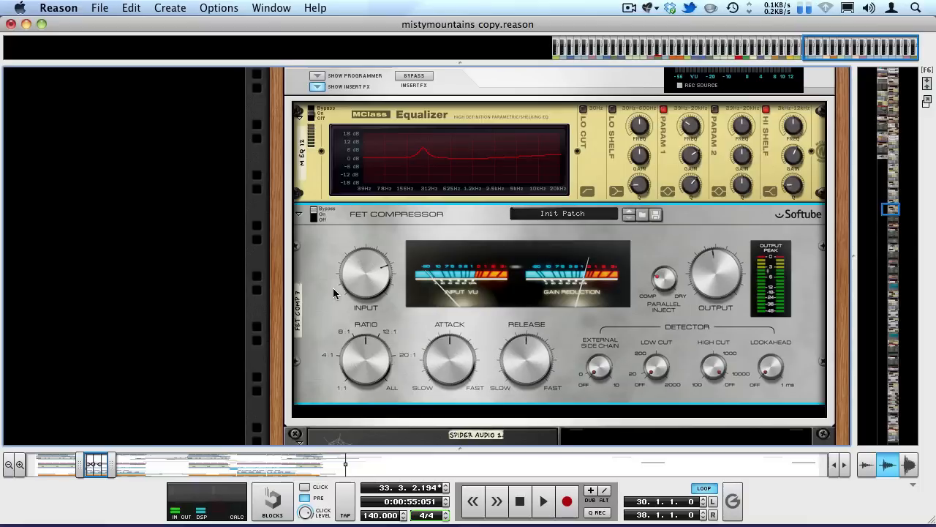
- Try raising the compressor's ratio and setting its input to 19.3 dB during loop playback, and undo both changes
{"action": "key", "text": "shift+Return"}
{"action": "mouse_move", "coordinate": [360, 291]}
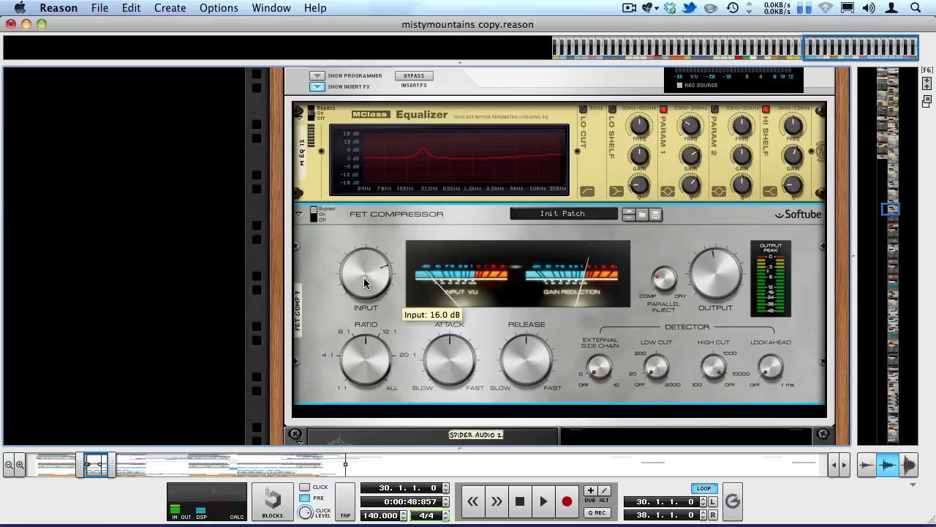
{"action": "mouse_move", "coordinate": [375, 353]}
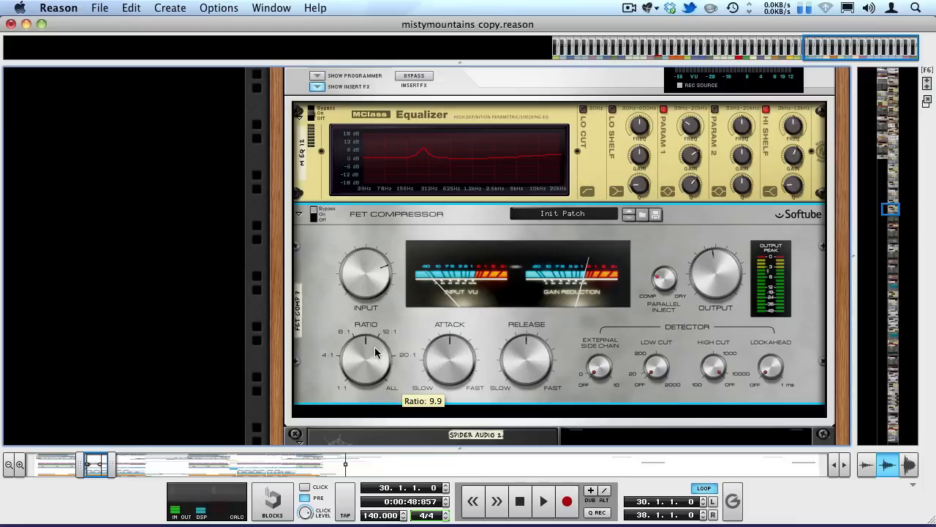
{"action": "key", "text": "space"}
{"action": "left_click_drag", "start_coordinate": [375, 352], "coordinate": [327, 317]}
{"action": "left_click_drag", "start_coordinate": [339, 272], "coordinate": [342, 263]}
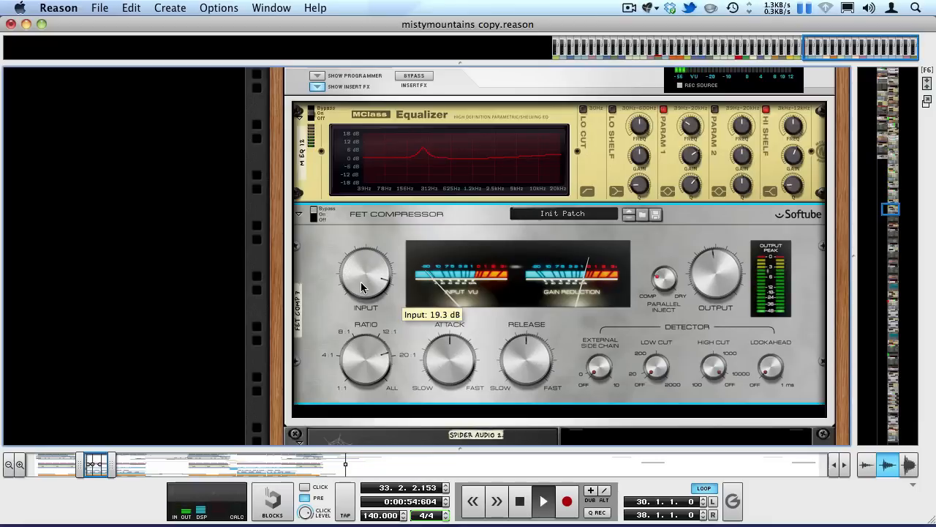
{"action": "key", "text": "space"}
{"action": "key", "text": "super+z"}
{"action": "key", "text": "super+z"}
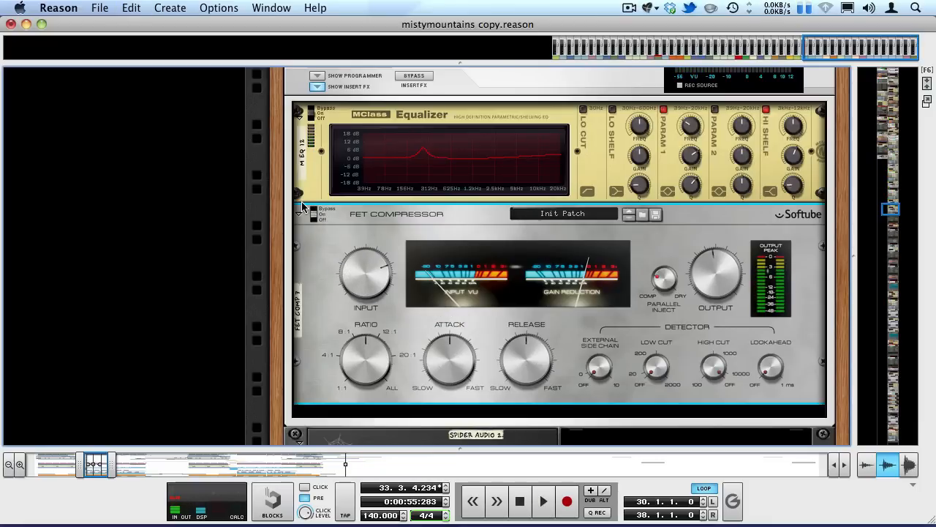
- Try the compressor with input at 17.9 dB, ratio at ALL and fastest attack and release during playback, and undo these changes
{"action": "key", "text": "space"}
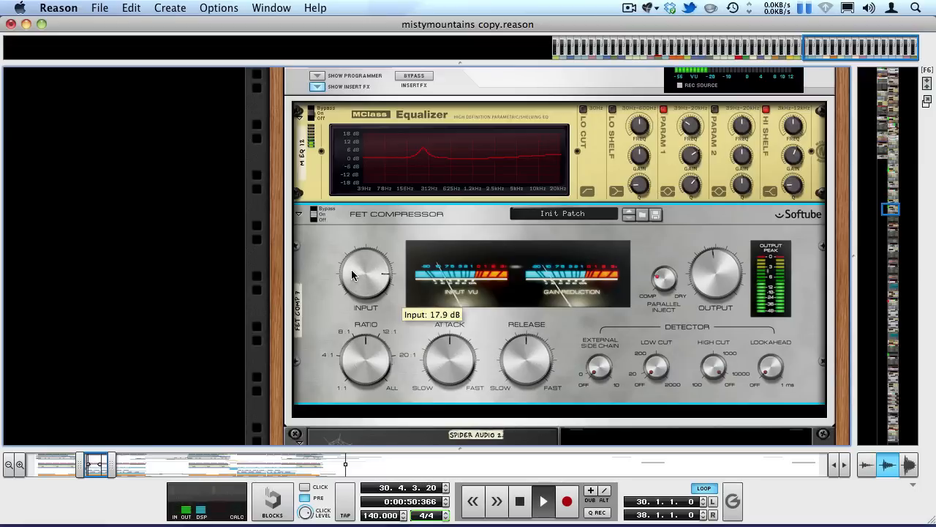
{"action": "left_click_drag", "start_coordinate": [361, 354], "coordinate": [338, 299]}
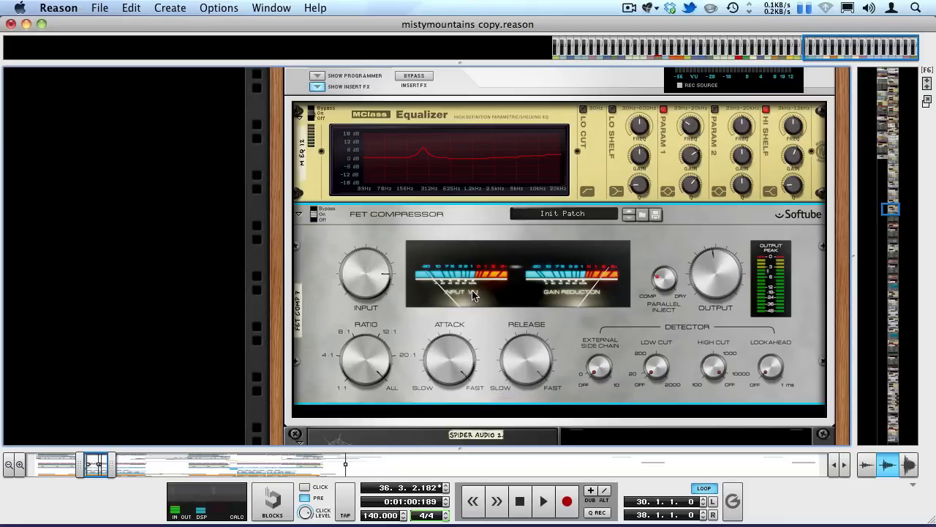
{"action": "key", "text": "space"}
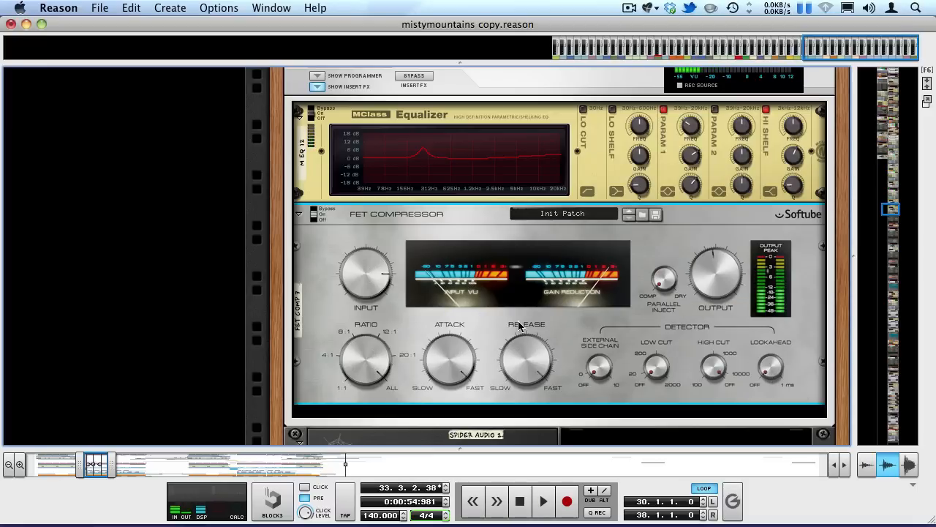
{"action": "key", "text": "super+z"}
{"action": "key", "text": "super+z"}
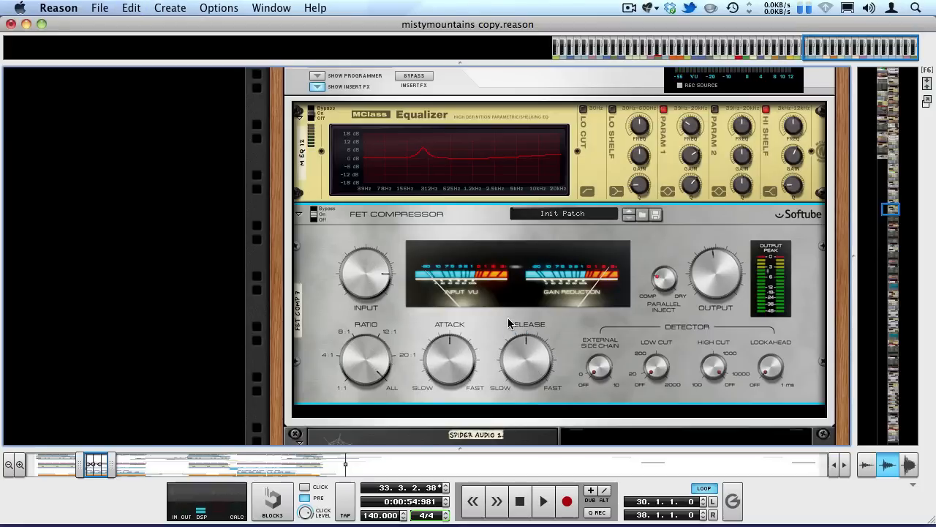
{"action": "key", "text": "super+z"}
{"action": "key", "text": "super+z"}
- Lower the compressor's input gain and turn Parallel Inject down towards COMP while the loop plays
{"action": "left_click_drag", "start_coordinate": [360, 278], "coordinate": [350, 312]}
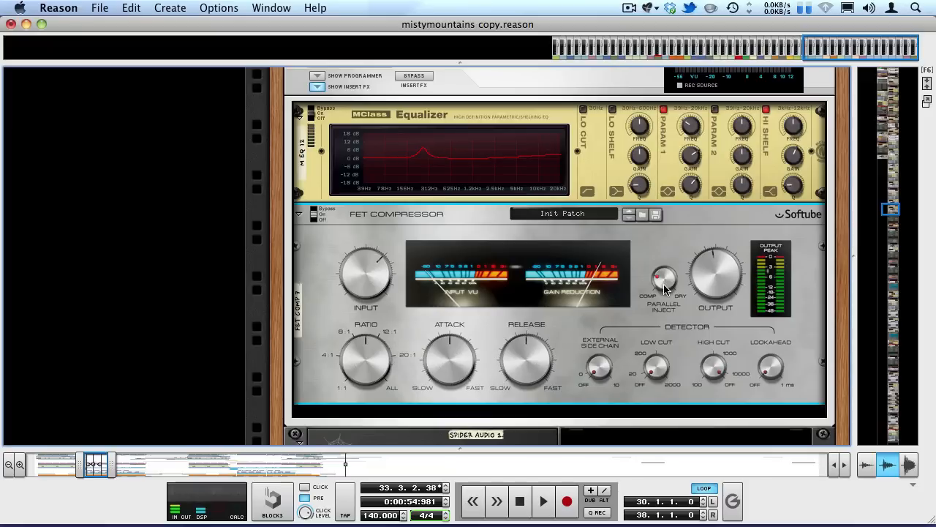
{"action": "mouse_move", "coordinate": [664, 289]}
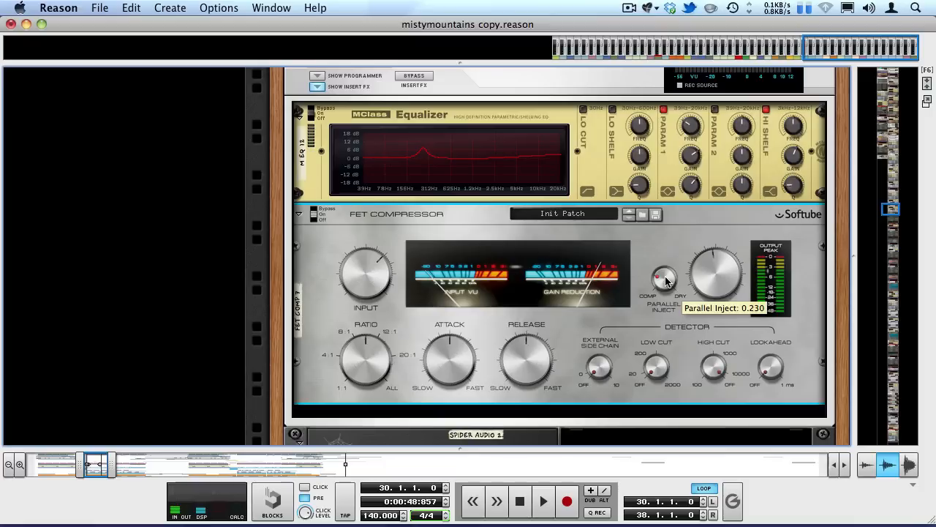
{"action": "key", "text": "space"}
{"action": "left_click_drag", "start_coordinate": [666, 281], "coordinate": [666, 300]}
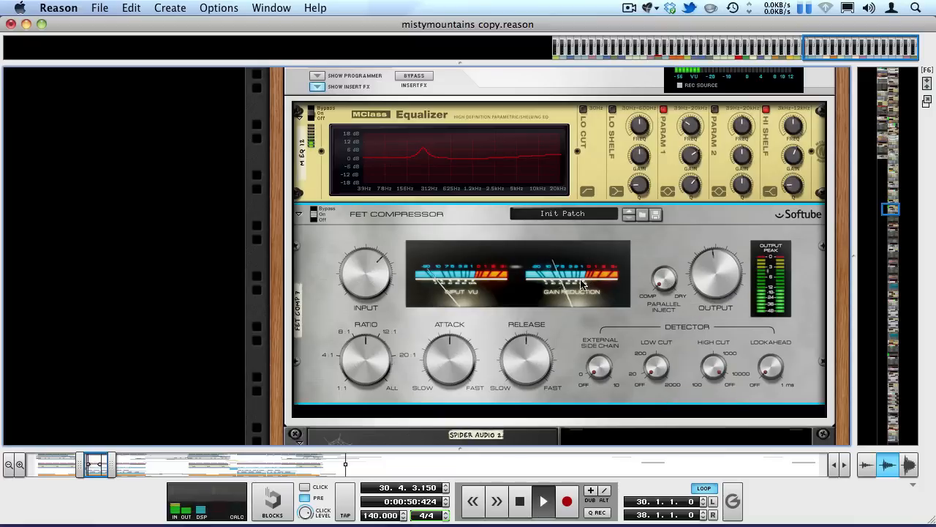
- Set the compressor's ratio to ALL, attack and release to their fastest, and input to 13.8 dB during playback
{"action": "left_click_drag", "start_coordinate": [390, 374], "coordinate": [364, 250]}
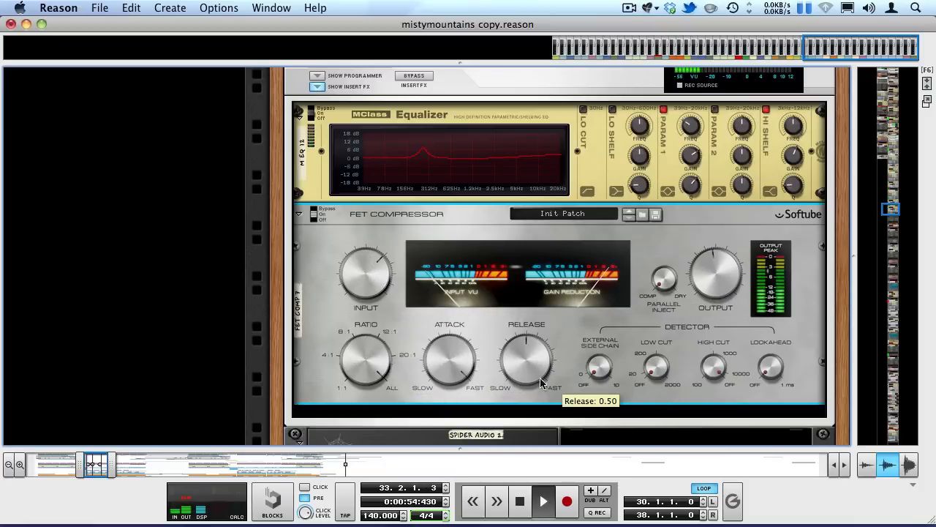
{"action": "left_click_drag", "start_coordinate": [379, 260], "coordinate": [366, 247]}
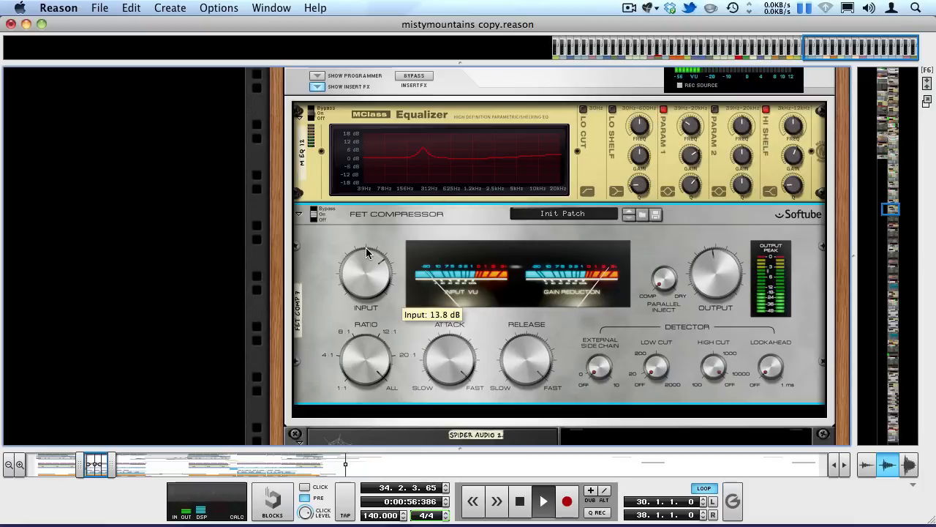
{"action": "key", "text": "space"}
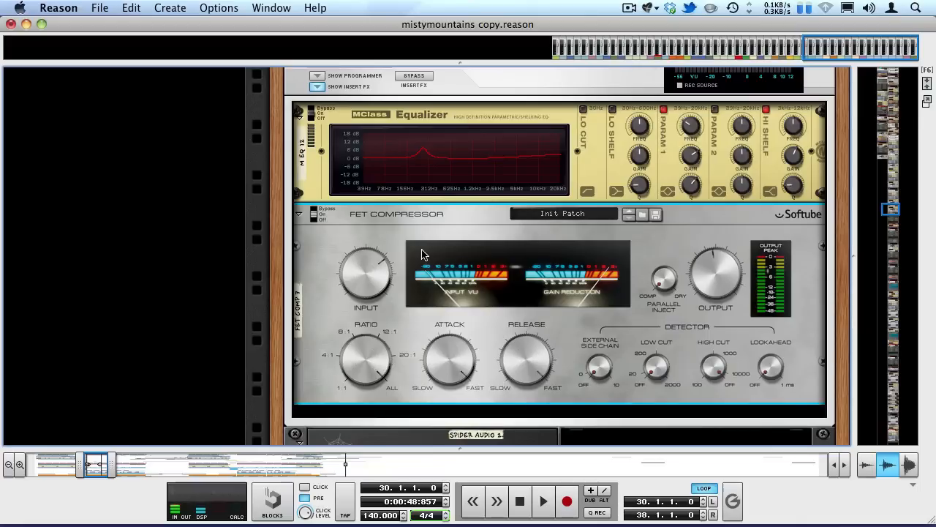
- Play the loop and raise the compressor's Parallel Inject to 0.727
{"action": "key", "text": "space"}
{"action": "left_click_drag", "start_coordinate": [663, 277], "coordinate": [576, 158]}
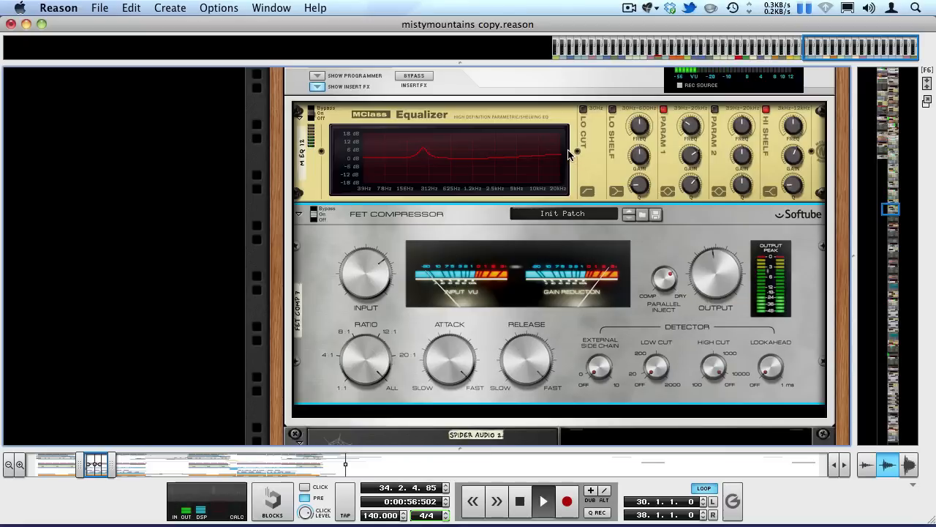
{"action": "left_click_drag", "start_coordinate": [664, 275], "coordinate": [660, 268]}
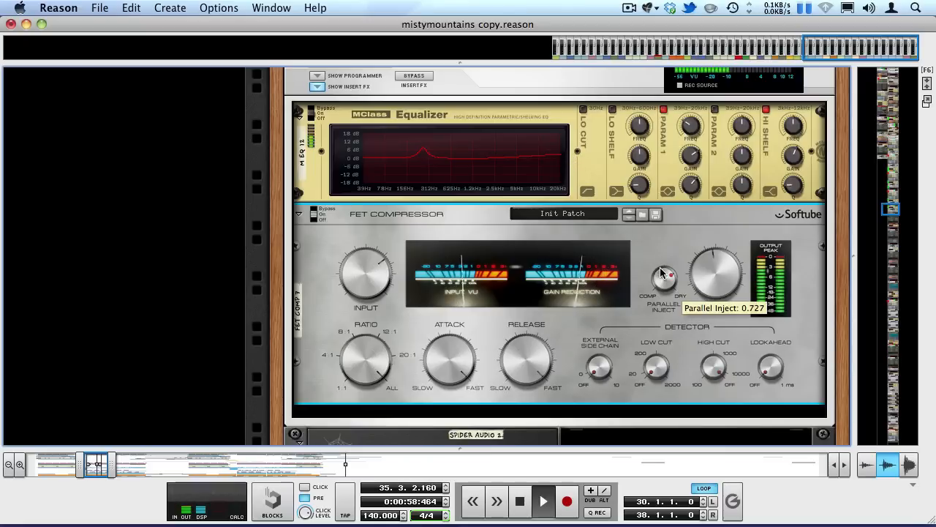
{"action": "key", "text": "space"}
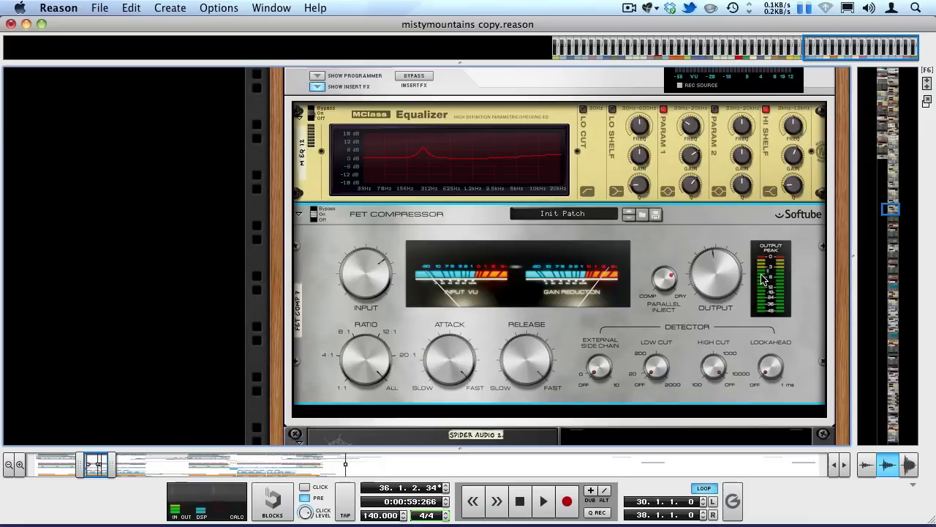
- Replay the loop from its start, lower the compressor's output to -13.8 dB, and raise it back to around its middle position
{"action": "key", "text": "Return"}
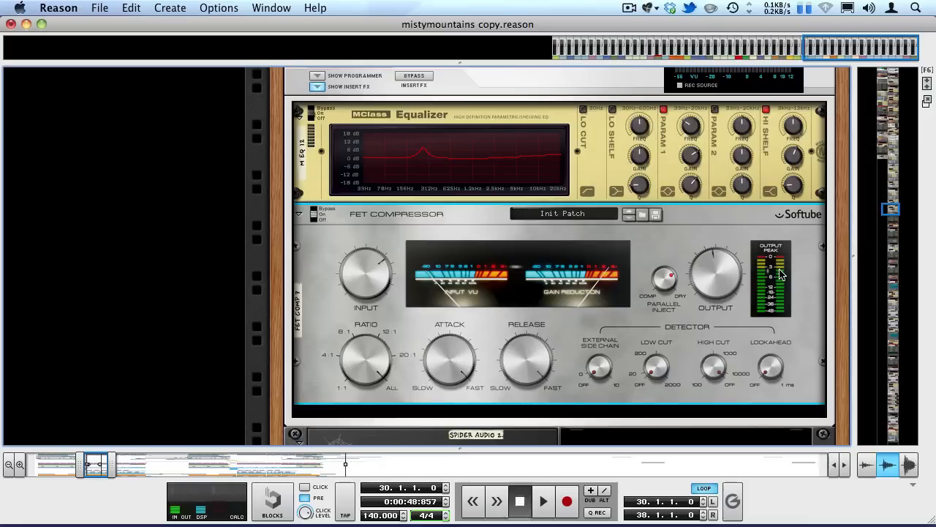
{"action": "key", "text": "space"}
{"action": "left_click_drag", "start_coordinate": [723, 275], "coordinate": [679, 315]}
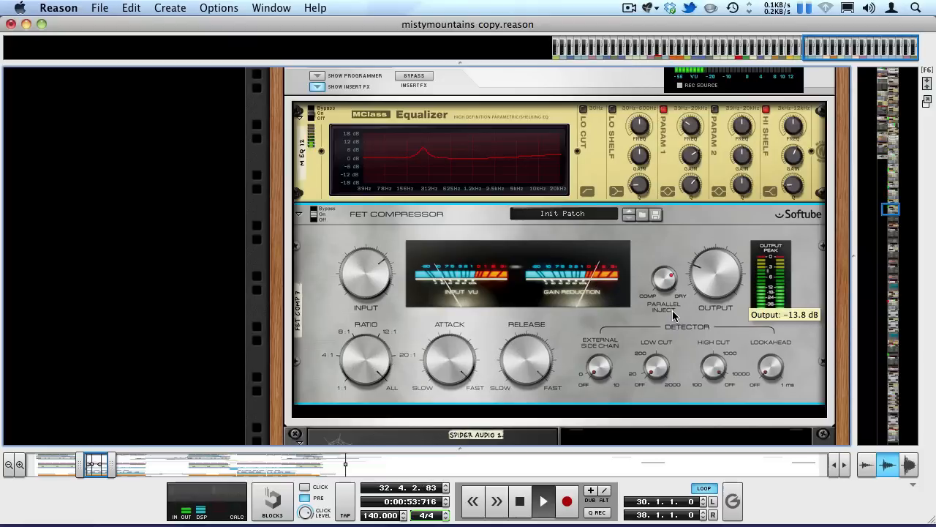
{"action": "left_click_drag", "start_coordinate": [688, 308], "coordinate": [645, 257]}
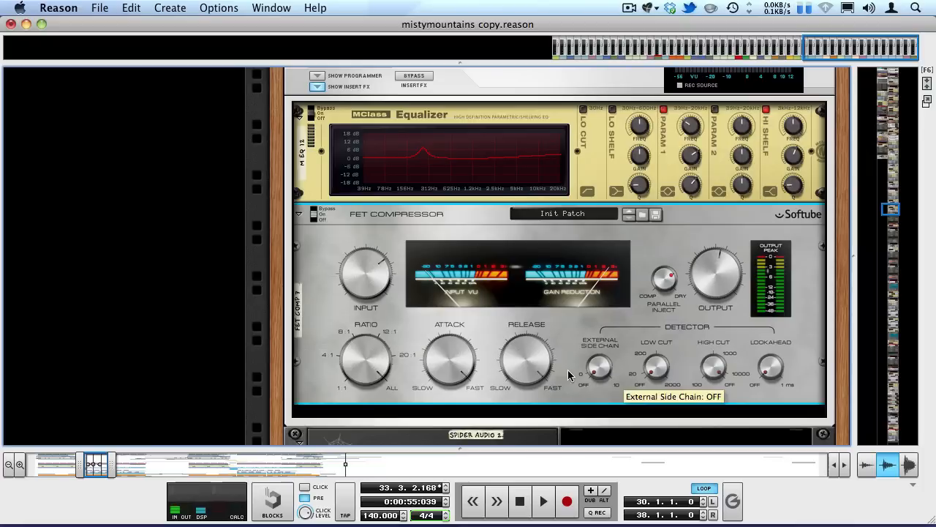
- Return the compressor's attack and ratio to their middle positions, release to 0.50, and Parallel Inject to a low amount
{"action": "left_click_drag", "start_coordinate": [450, 352], "coordinate": [465, 486]}
{"action": "left_click_drag", "start_coordinate": [451, 362], "coordinate": [421, 278]}
{"action": "left_click_drag", "start_coordinate": [523, 353], "coordinate": [513, 464]}
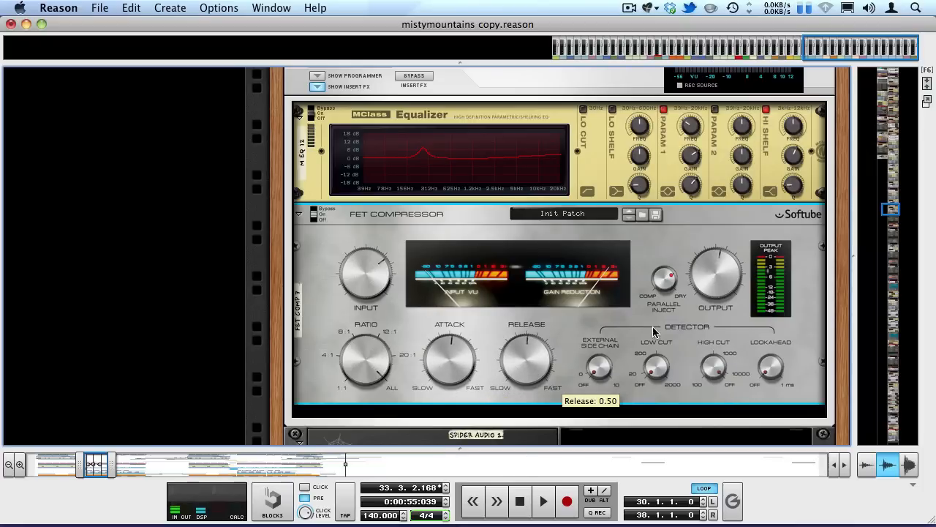
{"action": "left_click_drag", "start_coordinate": [663, 278], "coordinate": [640, 365]}
{"action": "left_click_drag", "start_coordinate": [366, 355], "coordinate": [371, 459]}
- Play the loop from its start, lower the compressor's output slightly, and return playback to the loop start
{"action": "mouse_move", "coordinate": [377, 282]}
{"action": "key", "text": "shift+Return"}
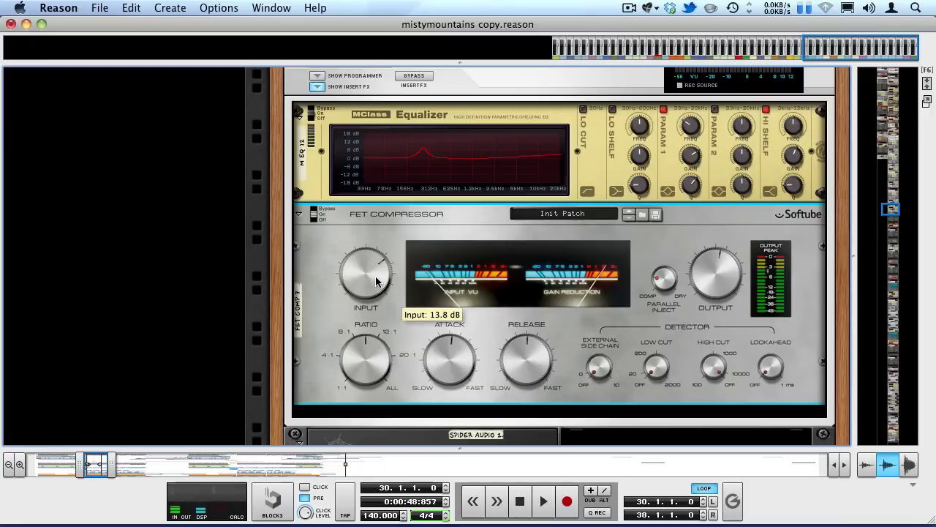
{"action": "key", "text": "space"}
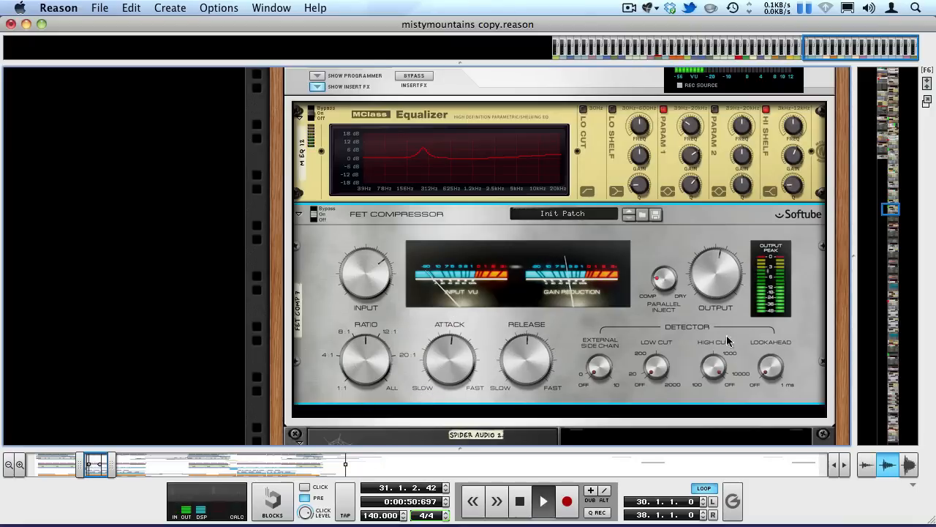
{"action": "left_click_drag", "start_coordinate": [722, 275], "coordinate": [727, 283]}
{"action": "key", "text": "shift+Return"}
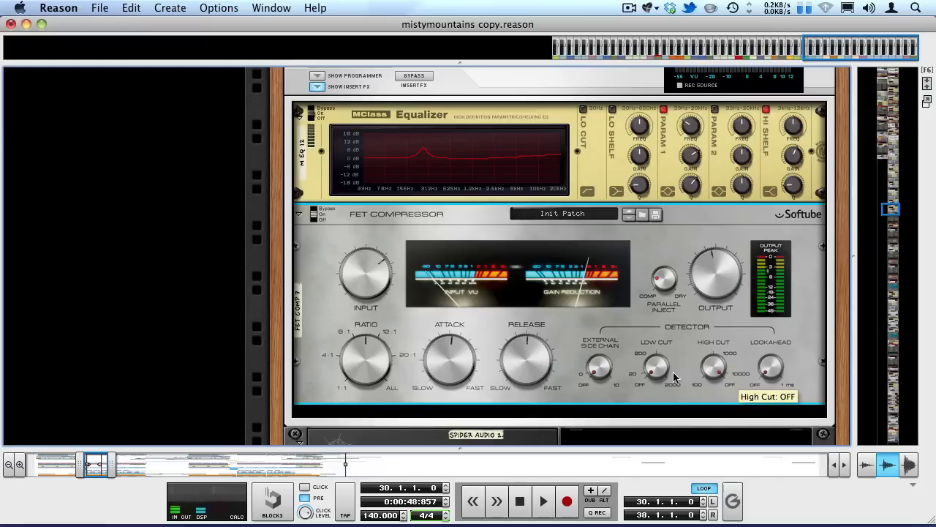
- Try the detector's Low Cut at its maximum and High Cut at 4078 Hz, and return both to OFF
{"action": "left_click_drag", "start_coordinate": [661, 371], "coordinate": [631, 189]}
{"action": "left_click_drag", "start_coordinate": [714, 365], "coordinate": [681, 435]}
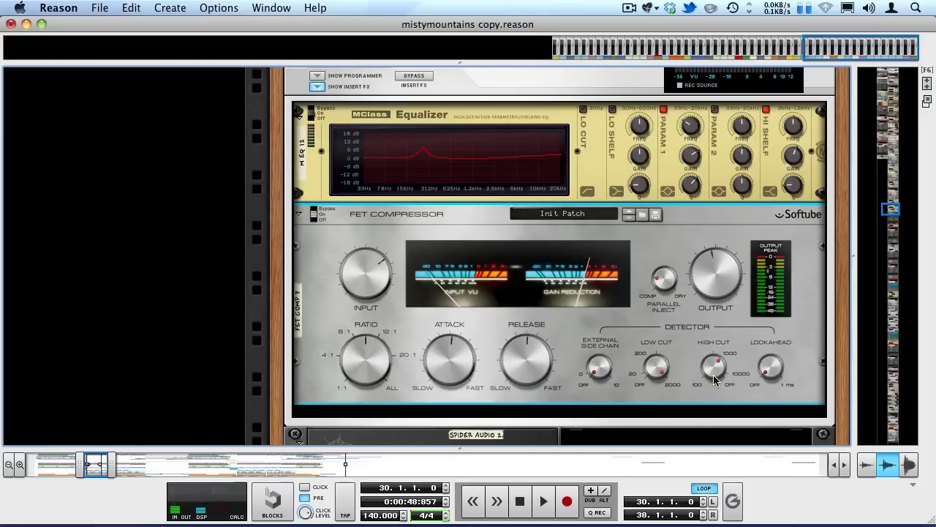
{"action": "mouse_move", "coordinate": [719, 369]}
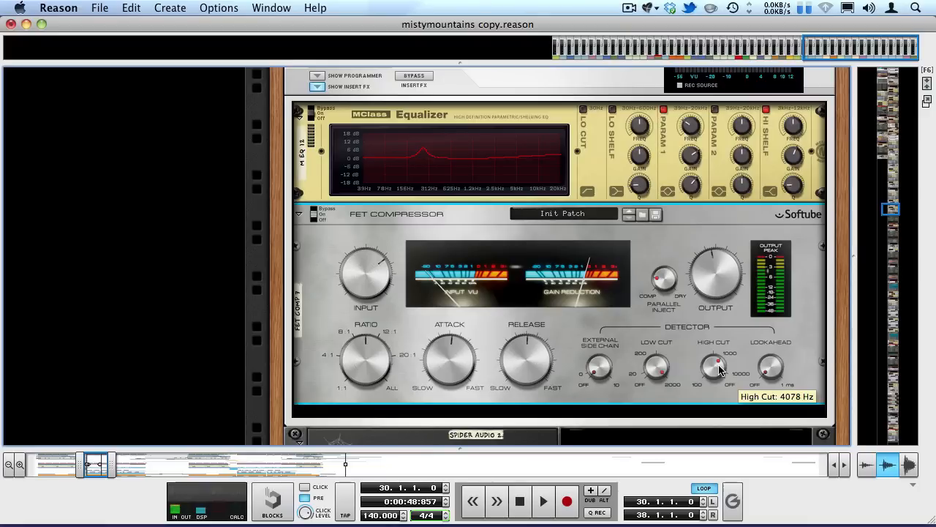
{"action": "left_click_drag", "start_coordinate": [719, 370], "coordinate": [719, 351]}
{"action": "left_click_drag", "start_coordinate": [676, 374], "coordinate": [701, 524]}
{"action": "left_click_drag", "start_coordinate": [661, 367], "coordinate": [655, 403]}
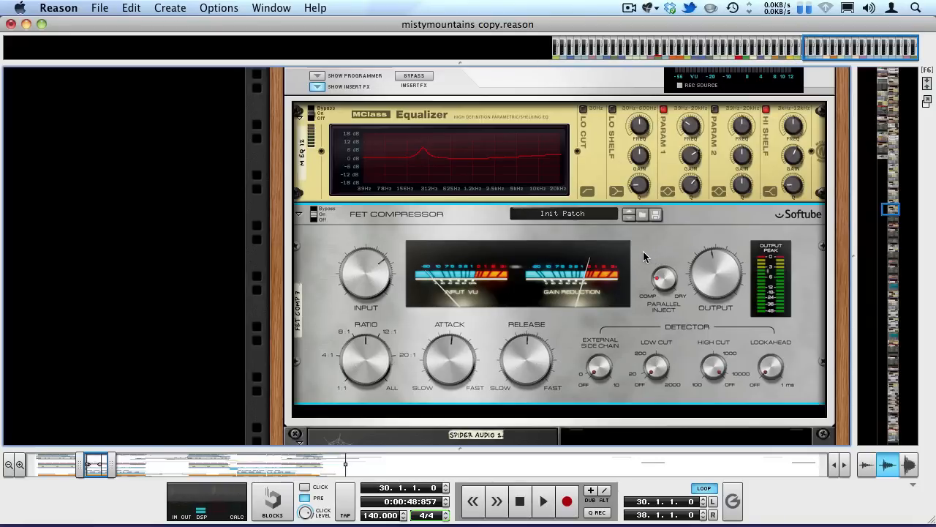
- Examine the external sidechain input on the compressor's rear, with unrelated cables faded and shown, and return to the rack front
{"action": "key", "text": "Tab"}
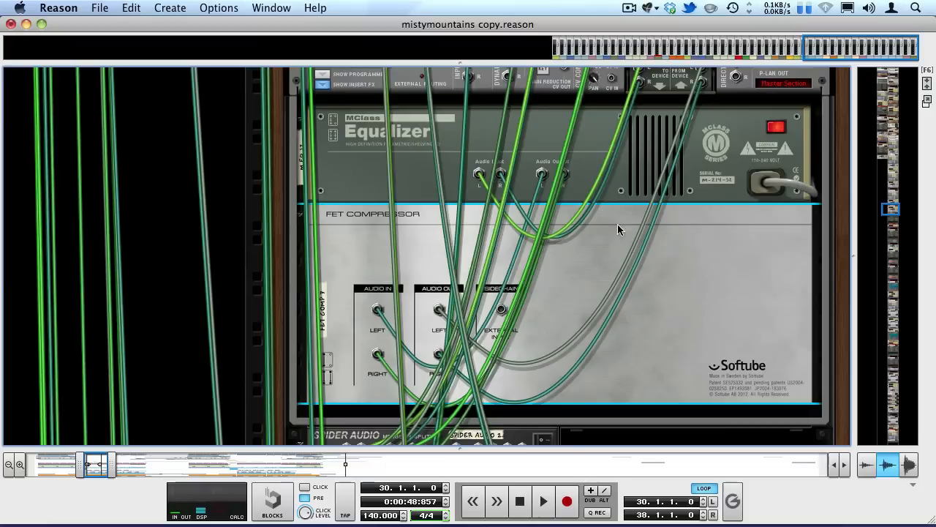
{"action": "key", "text": "k"}
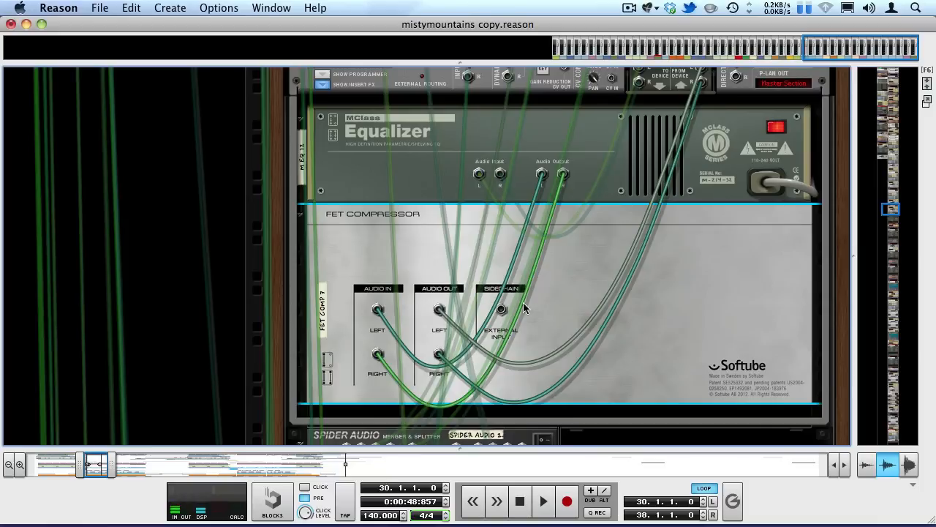
{"action": "key", "text": "k"}
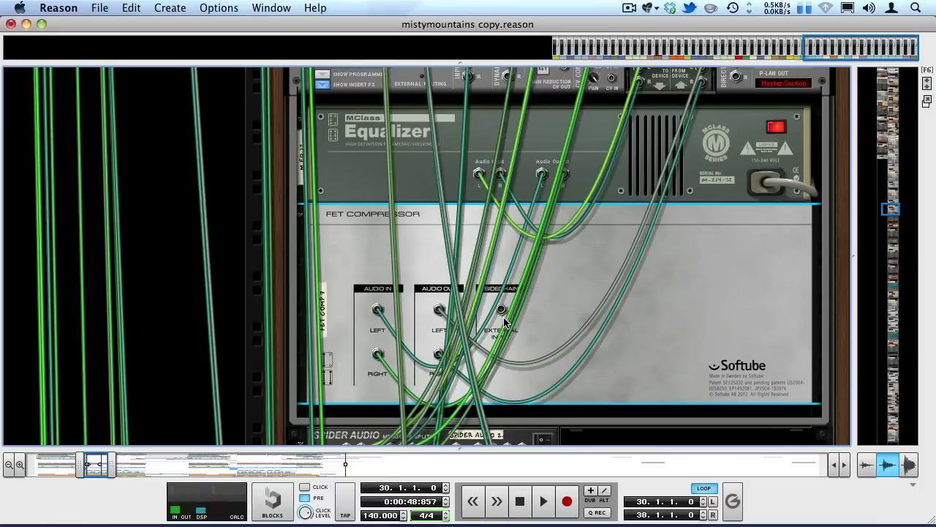
{"action": "key", "text": "Tab"}
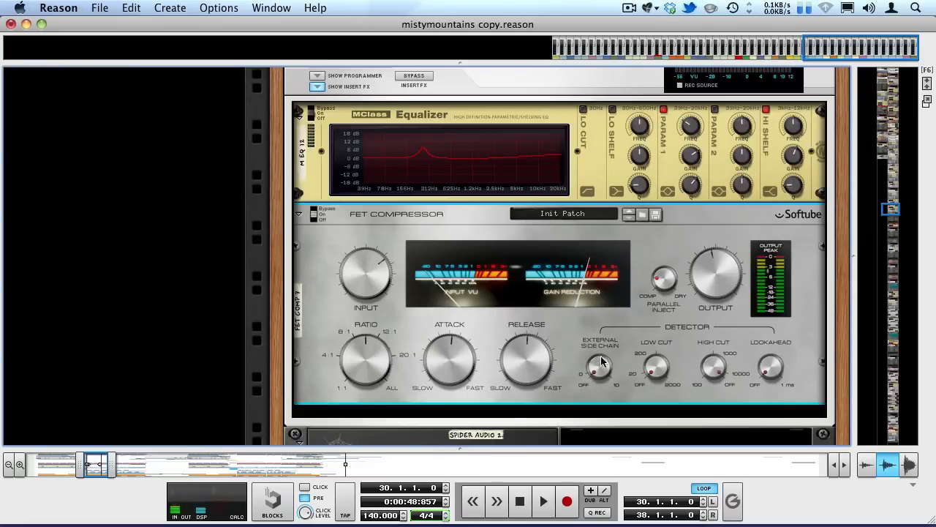
- Try the detector's External Side Chain and Lookahead controls, and leave both at OFF
{"action": "mouse_move", "coordinate": [602, 364]}
{"action": "left_click_drag", "start_coordinate": [583, 364], "coordinate": [521, 432]}
{"action": "left_click_drag", "start_coordinate": [781, 379], "coordinate": [659, 420]}
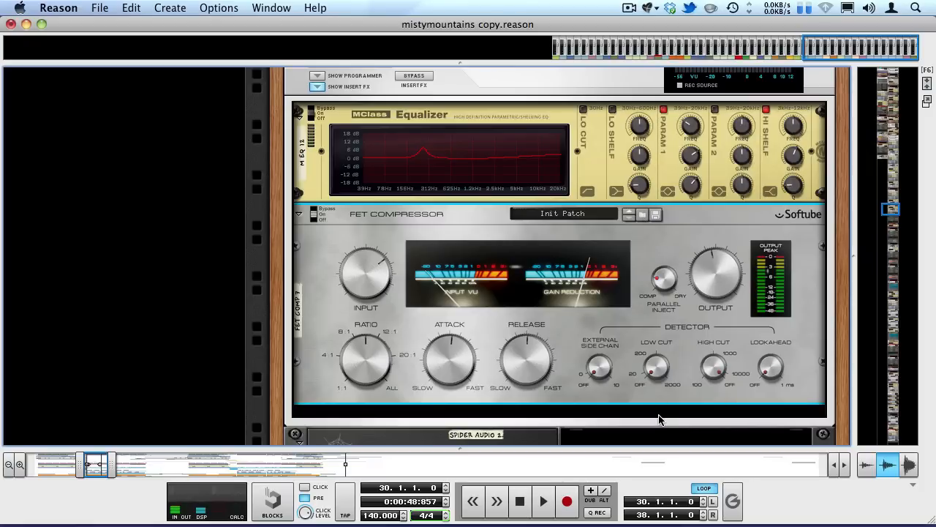